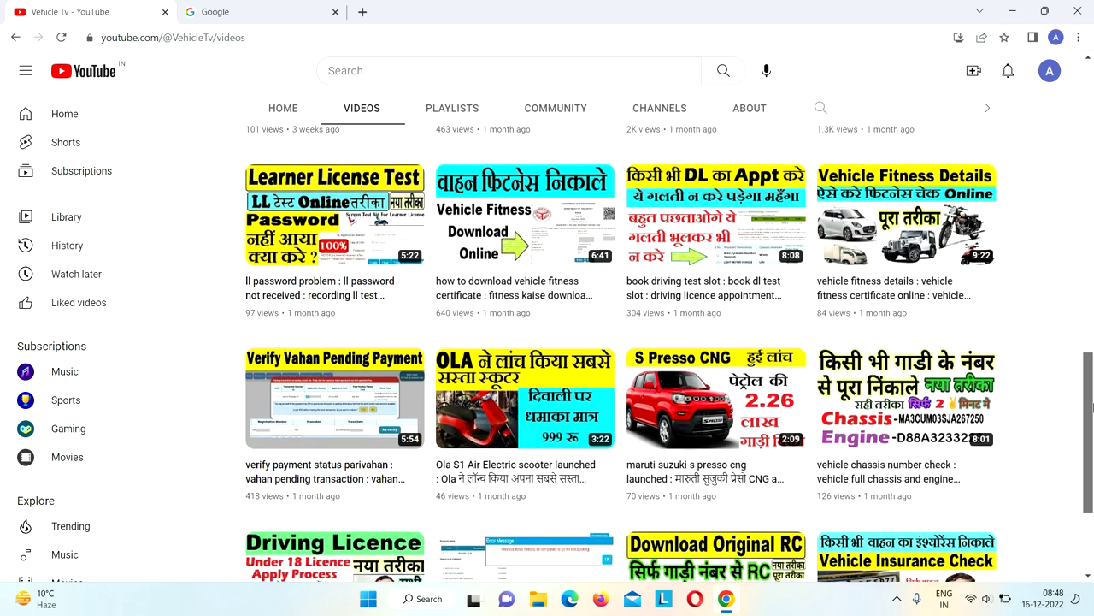
pyautogui.scroll(4, 1084, 412)
pyautogui.scroll(5, 1084, 412)
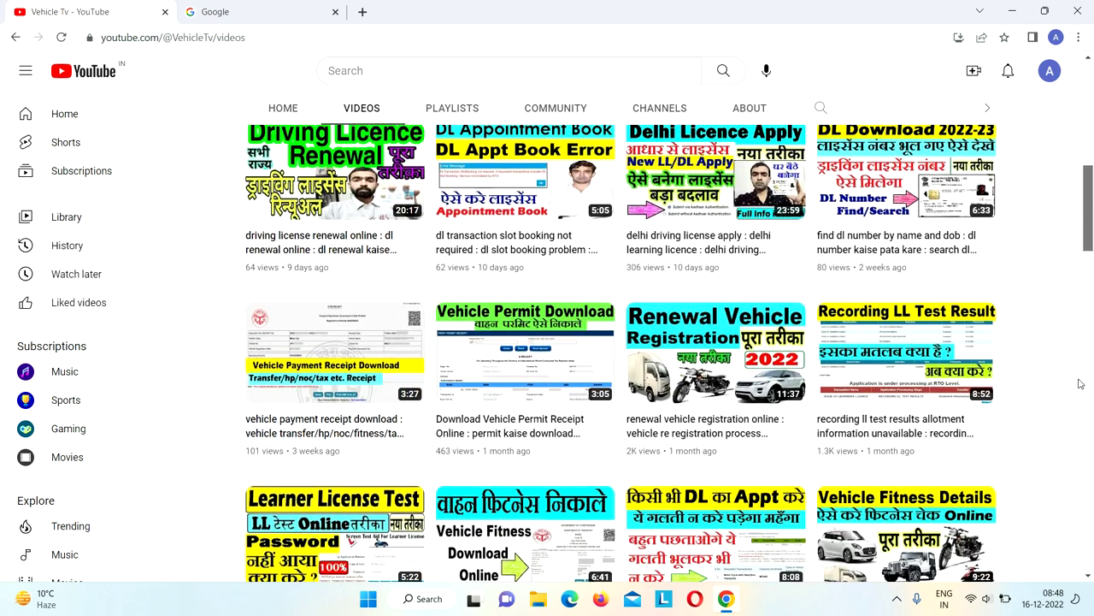
pyautogui.scroll(4, 1073, 334)
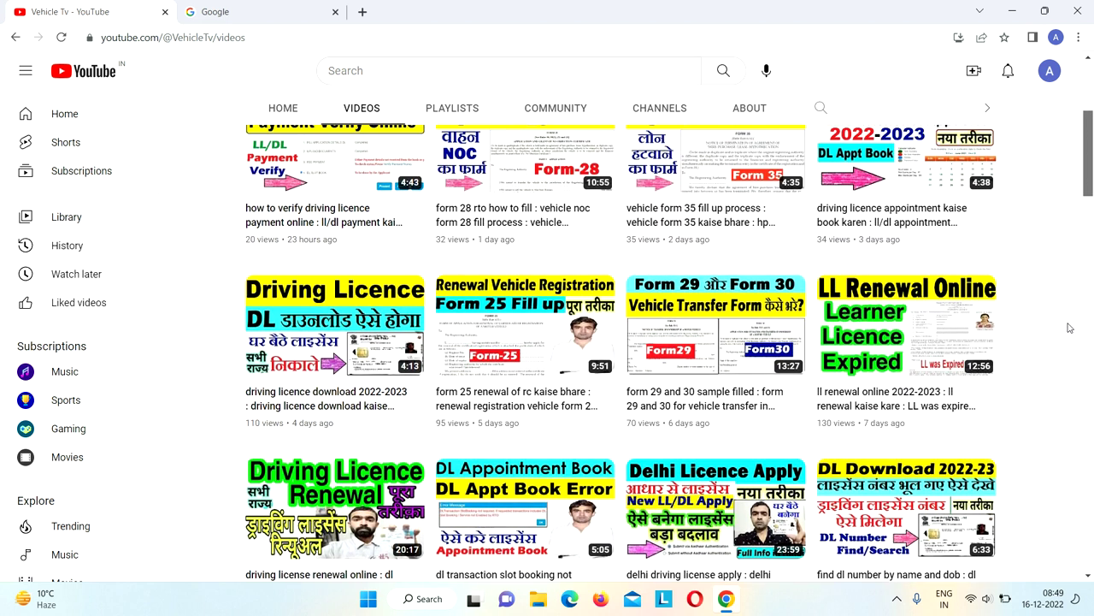
pyautogui.scroll(2, 1068, 306)
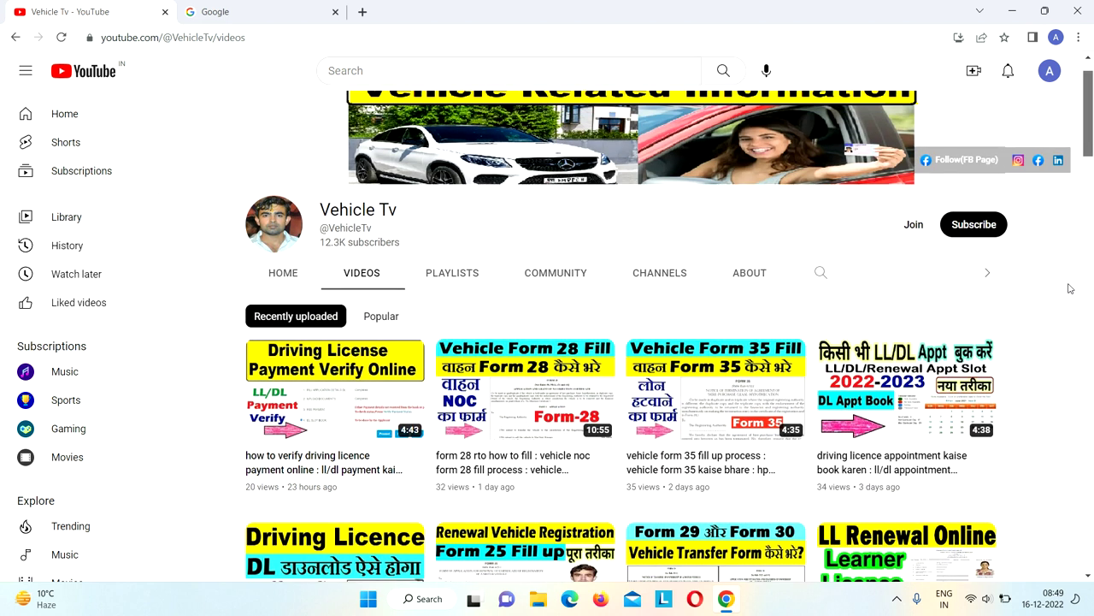
pyautogui.scroll(1, 1067, 284)
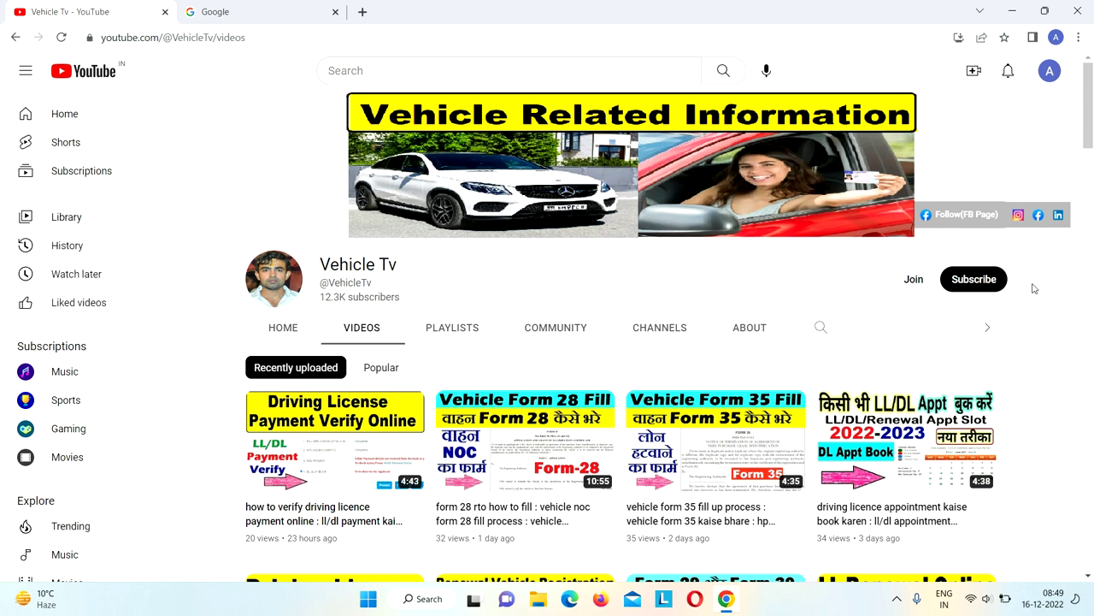
# Step: Search Google for "parivahan" and open the Parivahan Sewa home page of the Ministry of Road Transport
pyautogui.click(221, 11)
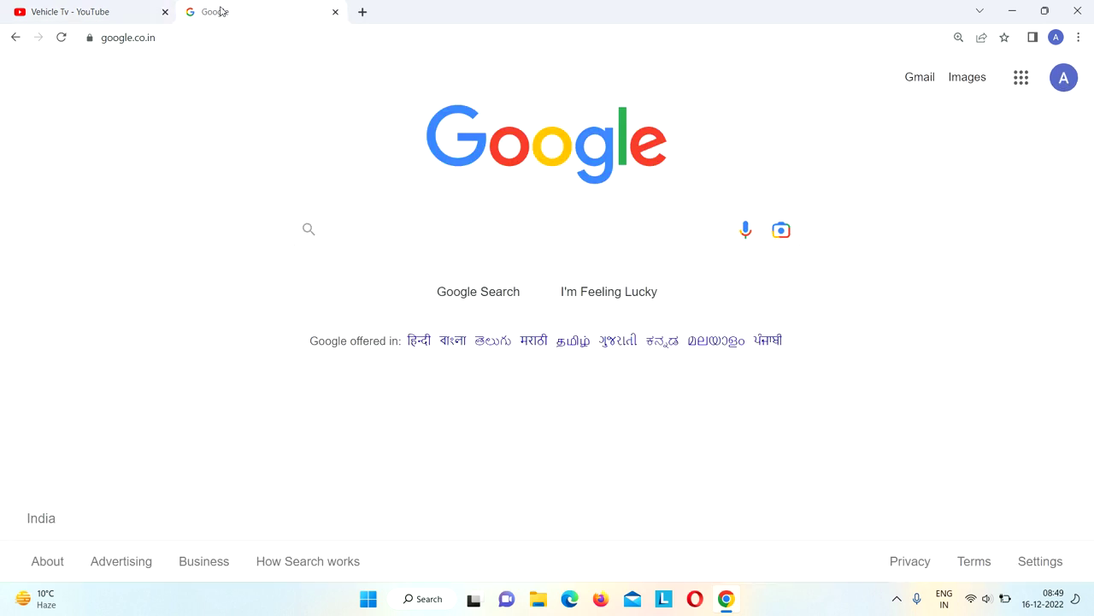
pyautogui.write('PAR')
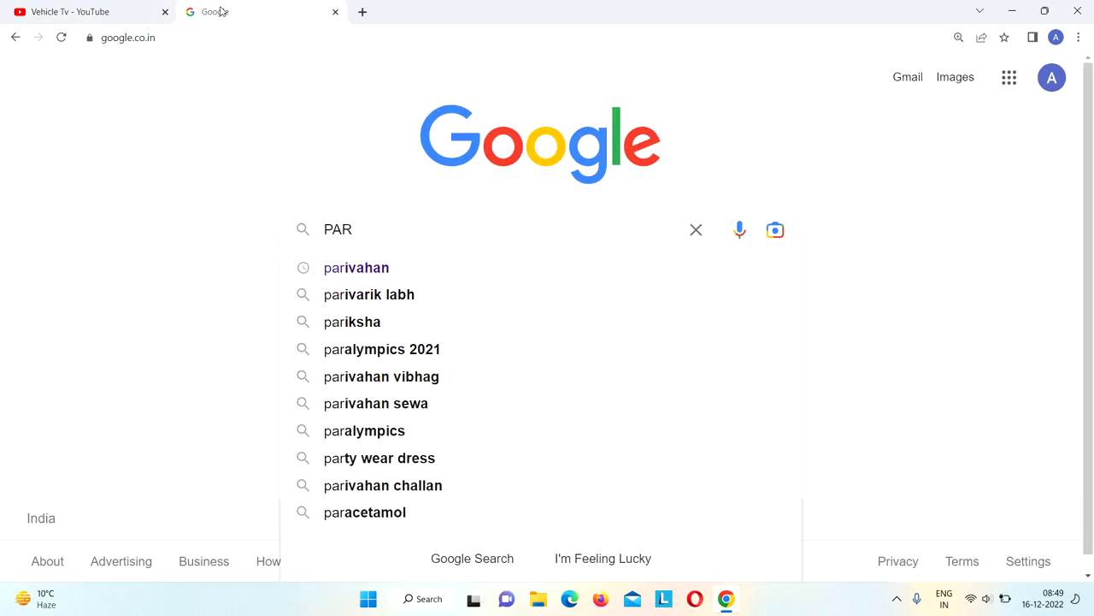
pyautogui.press('Down')
pyautogui.press('Return')
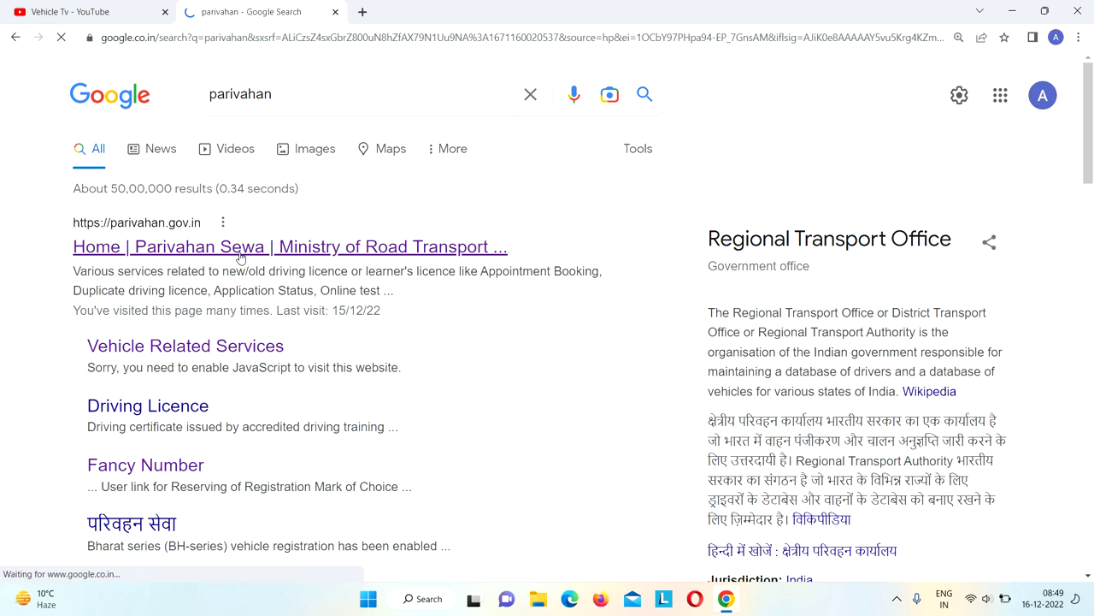
pyautogui.click(242, 248)
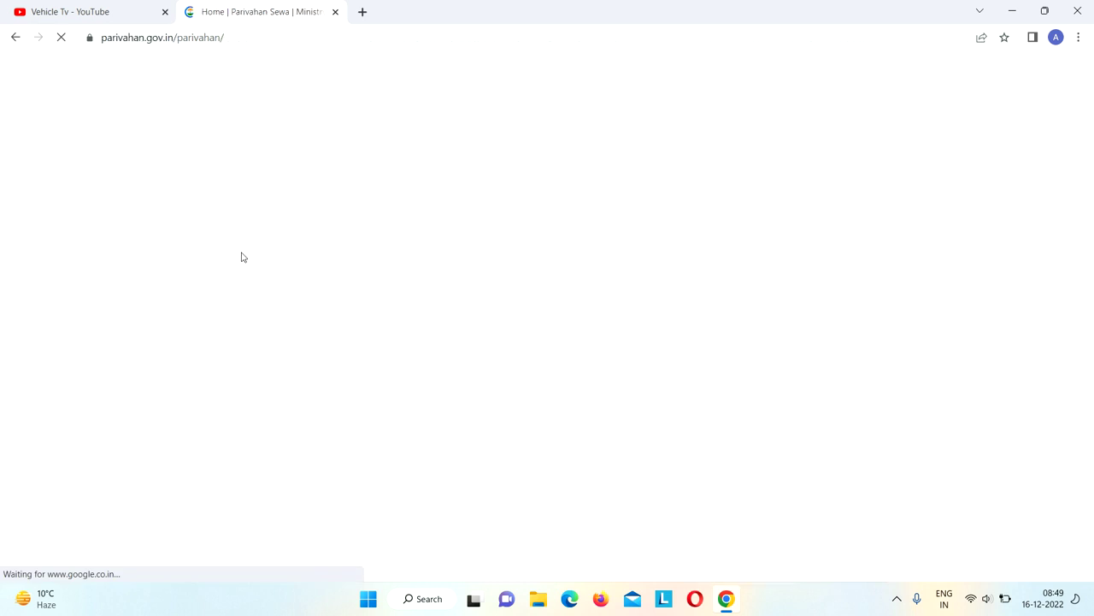
# Step: Open the Vehicle Related Services and select Uttar Pradesh as the state
pyautogui.moveTo(248, 165)
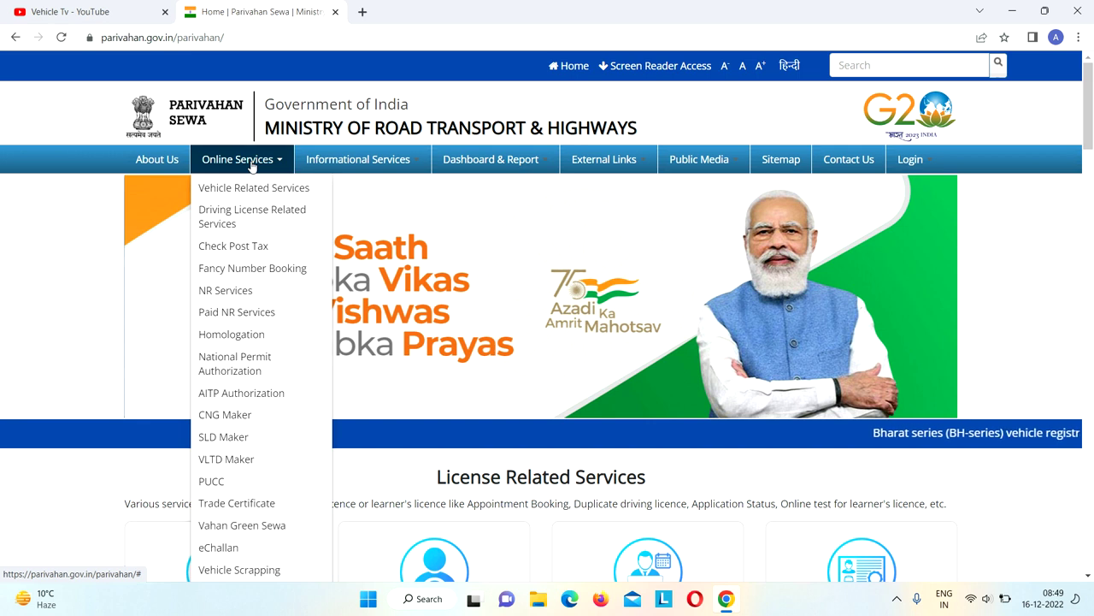
pyautogui.click(252, 198)
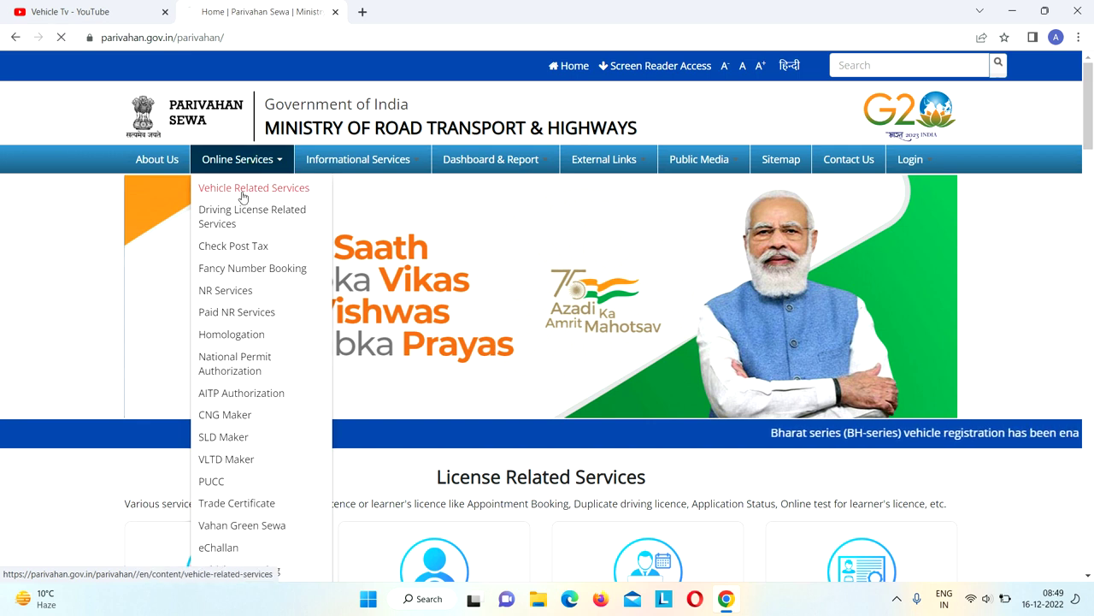
pyautogui.click(528, 265)
pyautogui.press('u')
pyautogui.press('Down')
pyautogui.press('Down')
pyautogui.press('Return')
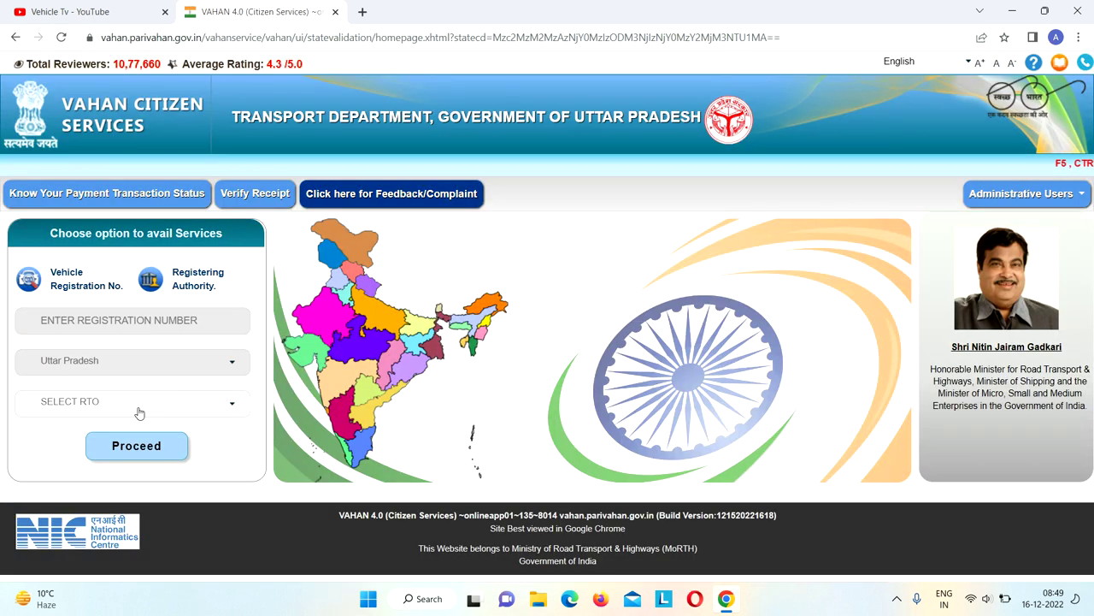
# Step: Choose the vehicle registration number option for availing services and proceed to the online services page
pyautogui.click(139, 409)
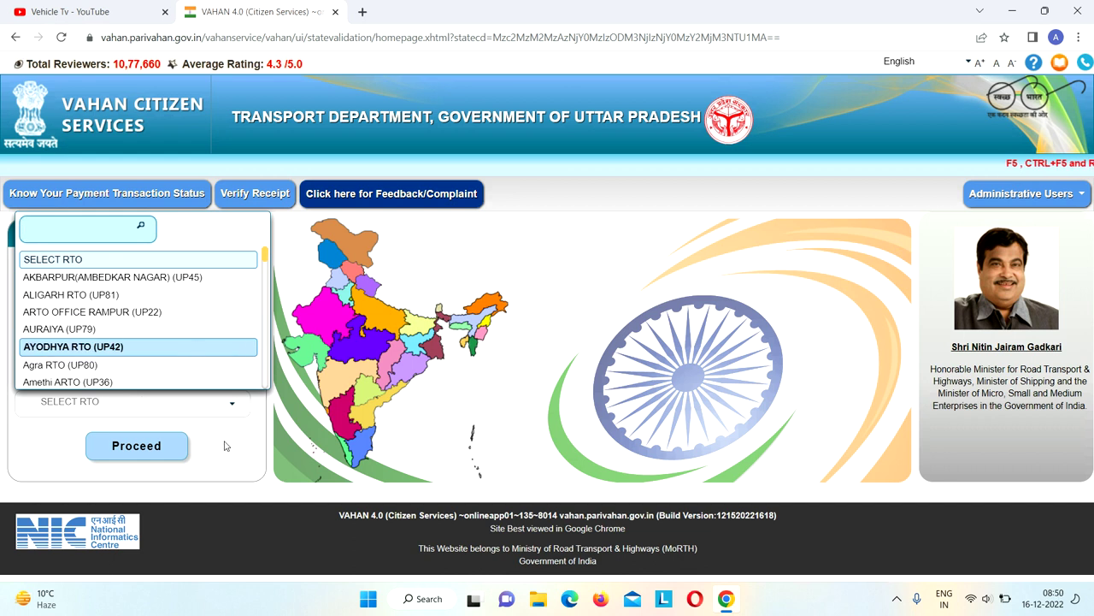
pyautogui.press('Escape')
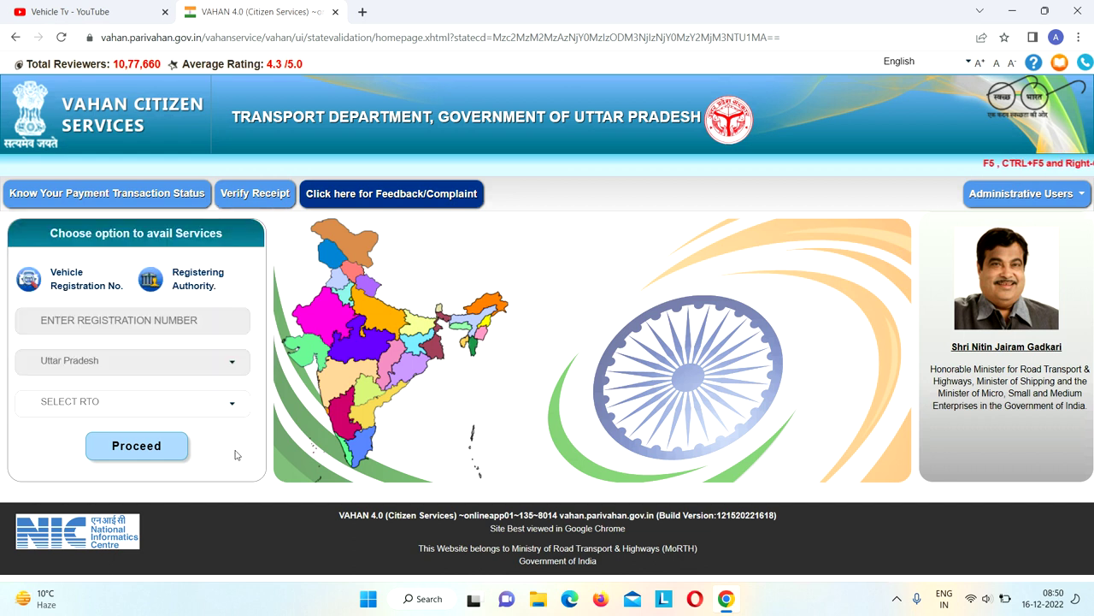
pyautogui.click(86, 289)
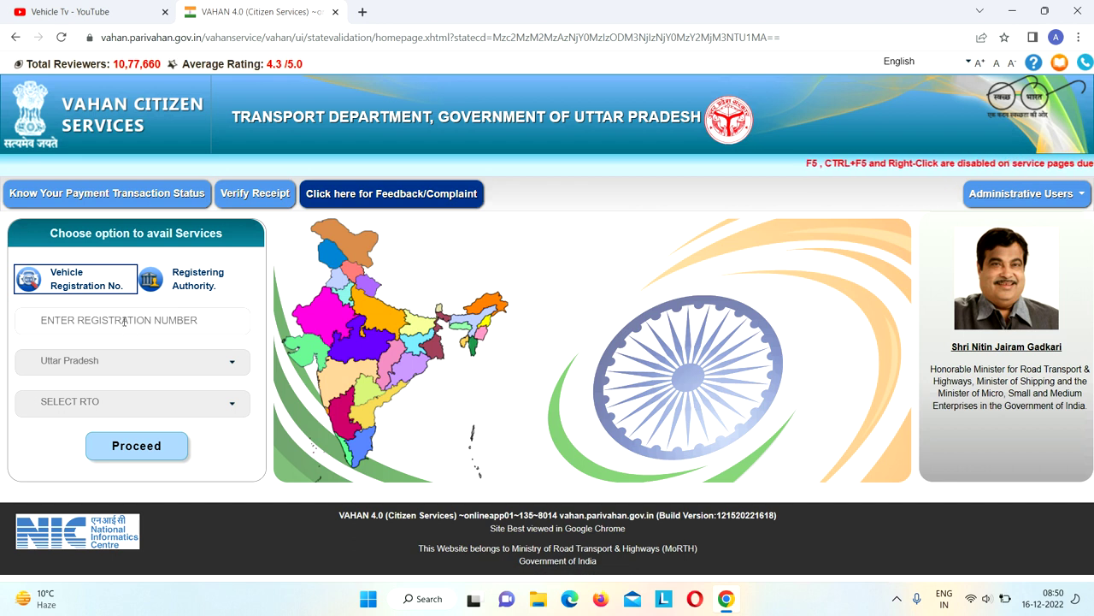
pyautogui.click(167, 448)
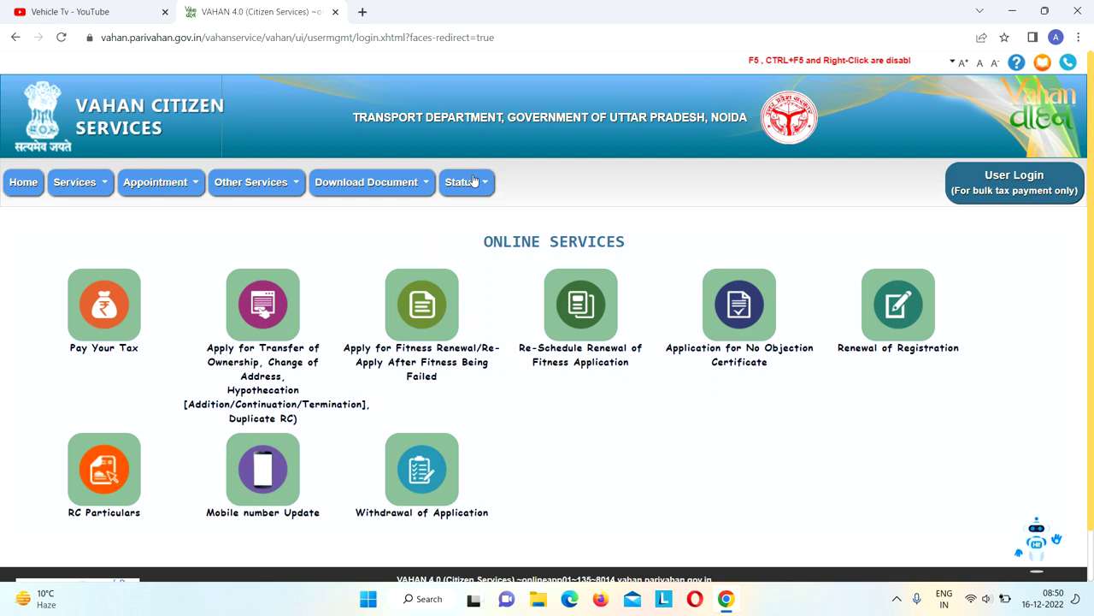
# Step: Open the Reprint Receipt form among the application status services
pyautogui.moveTo(475, 171)
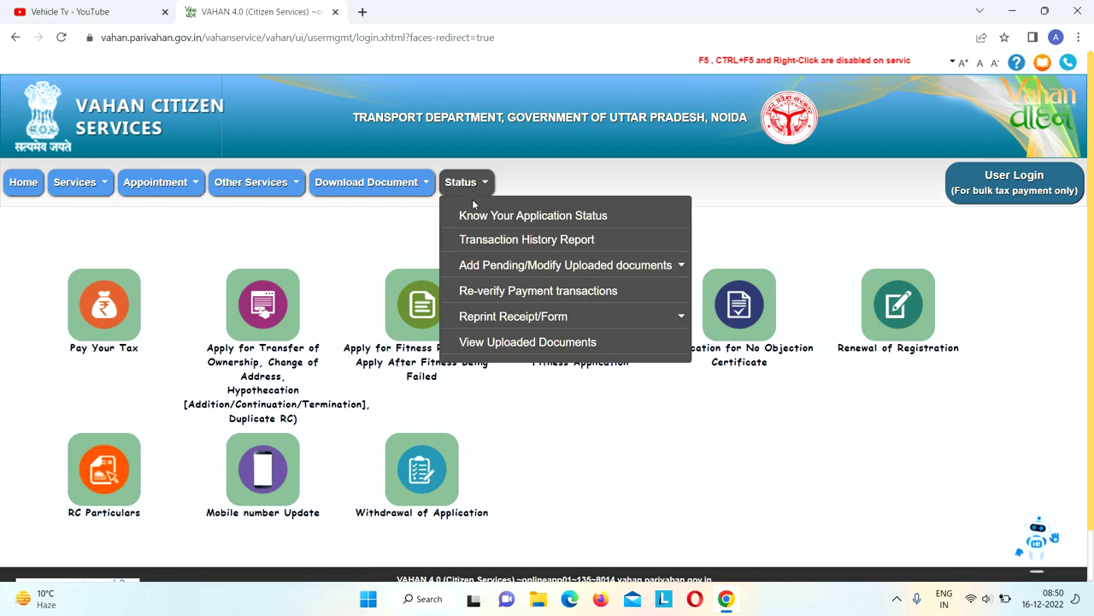
pyautogui.moveTo(487, 263)
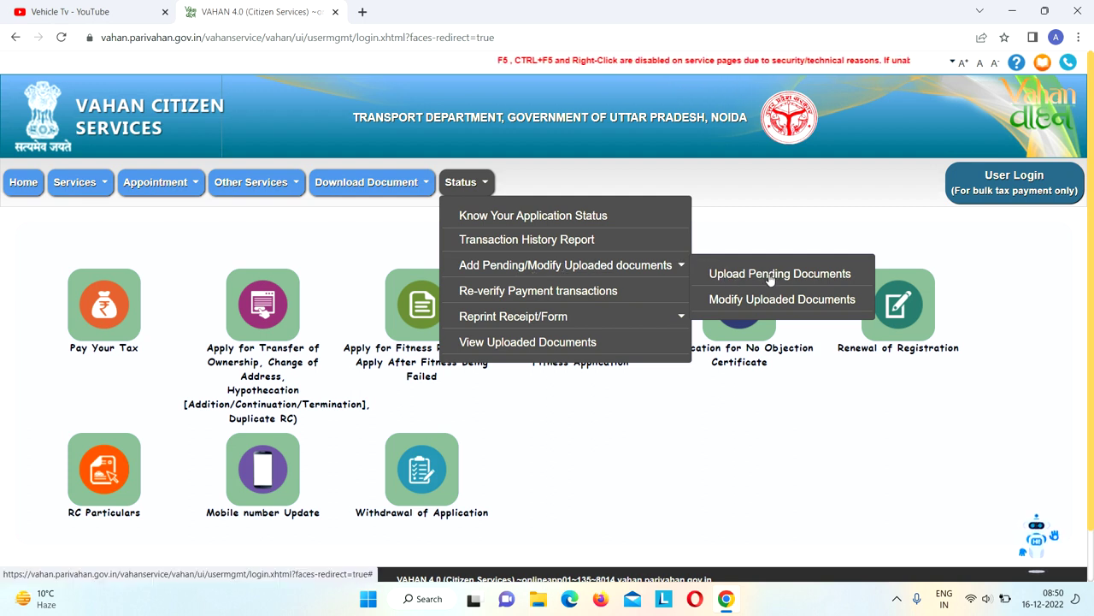
pyautogui.moveTo(557, 316)
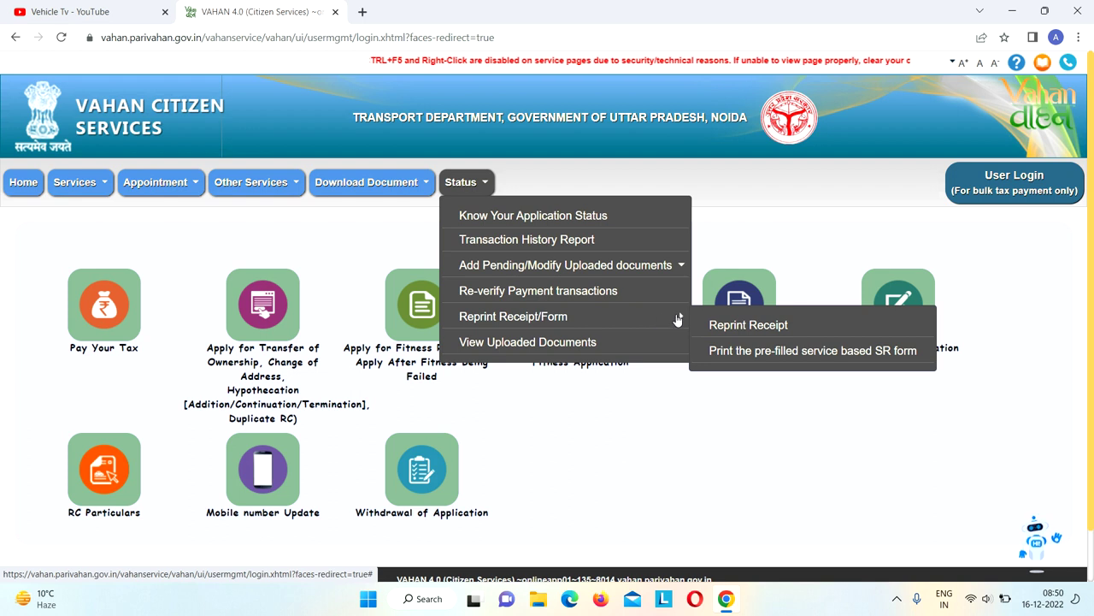
pyautogui.click(740, 327)
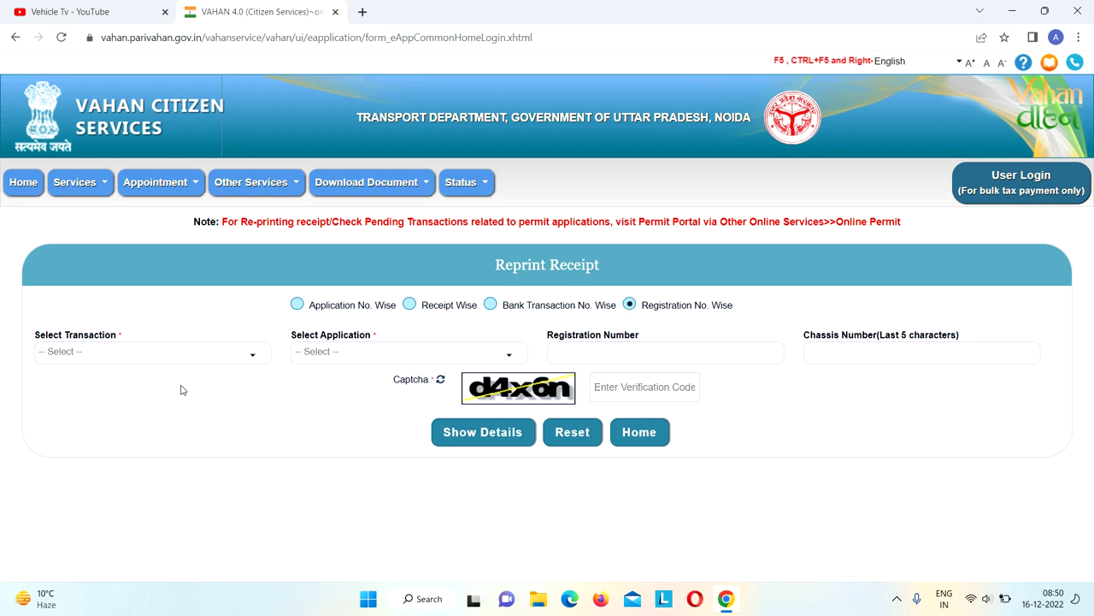
# Step: Look up the registration-number-wise receipt with transaction Application and application Online Service, and open the Hypothecation Termination receipt for printing
pyautogui.click(166, 362)
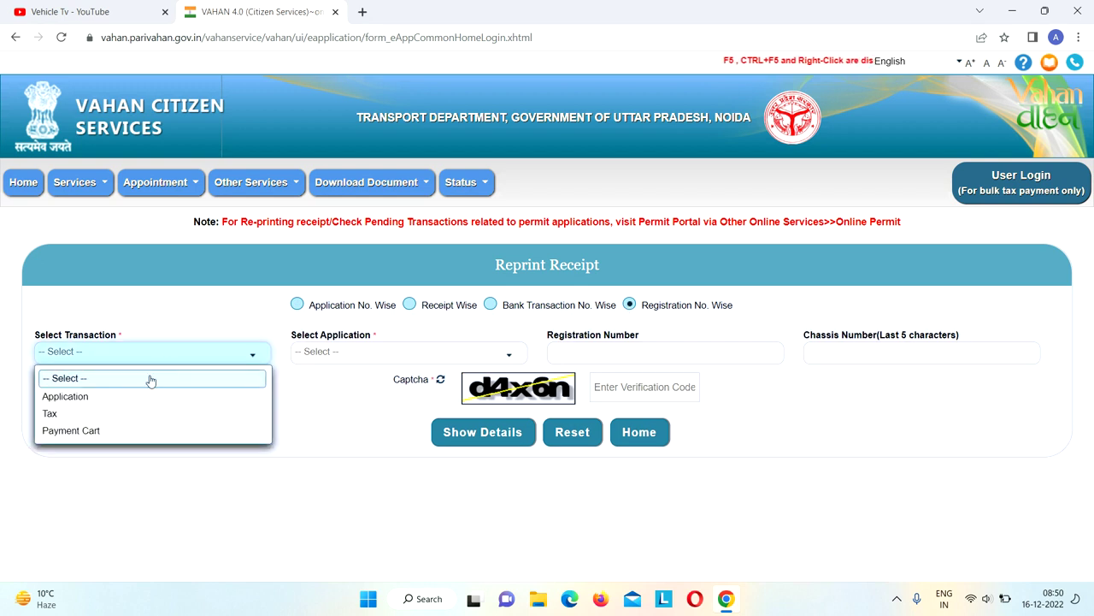
pyautogui.click(130, 400)
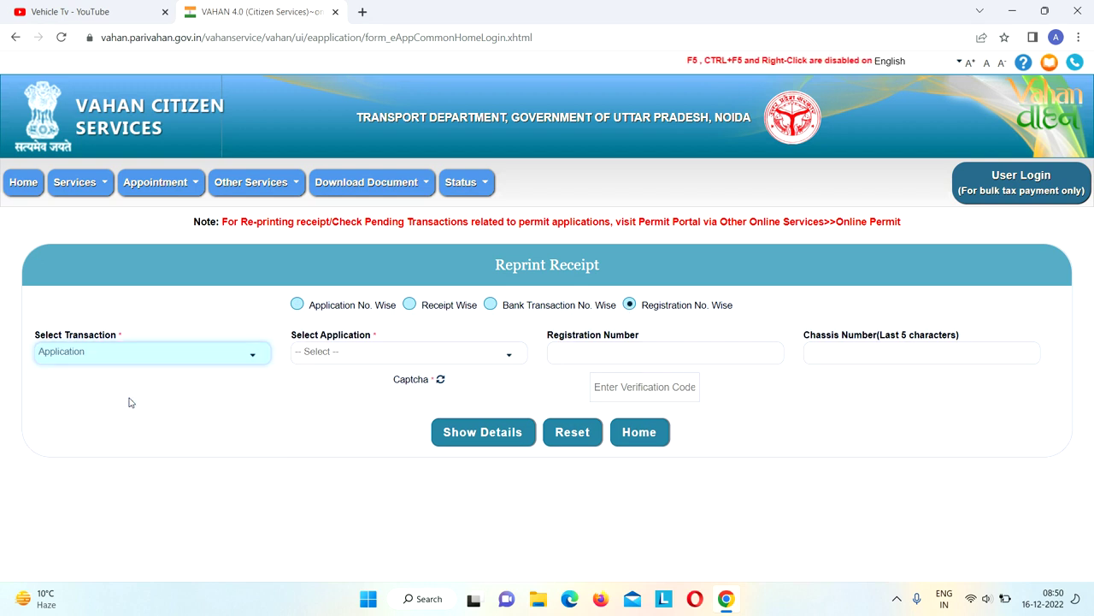
pyautogui.click(337, 355)
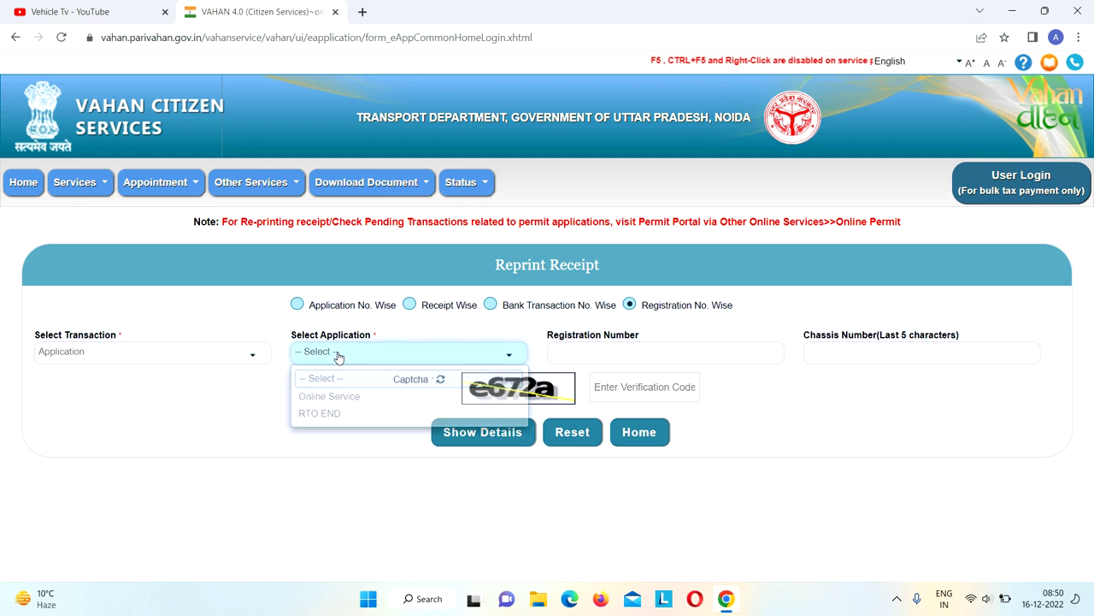
pyautogui.click(358, 396)
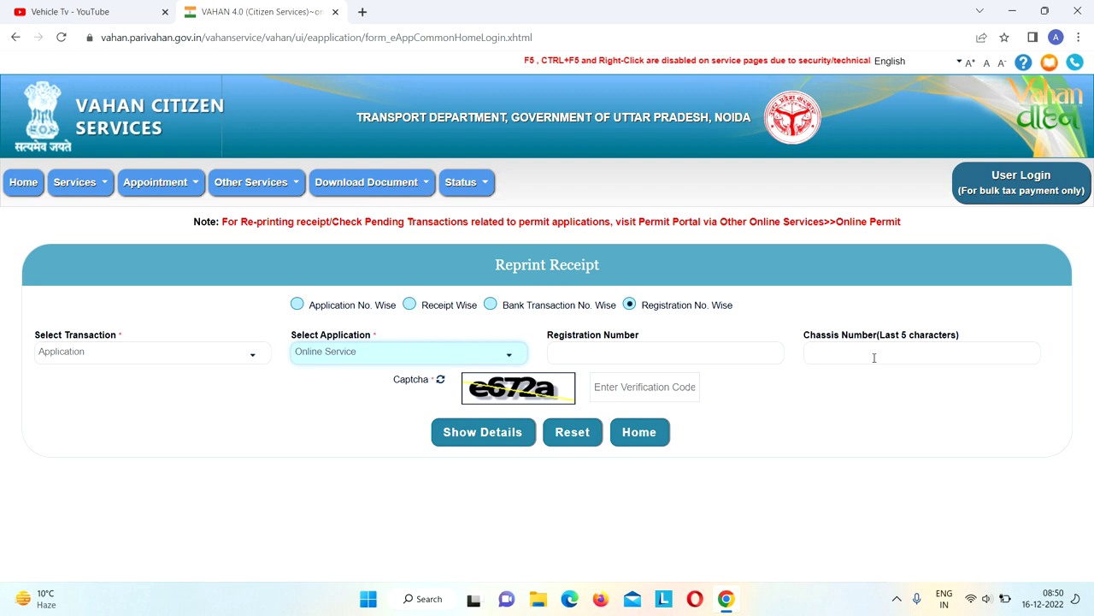
pyautogui.click(481, 434)
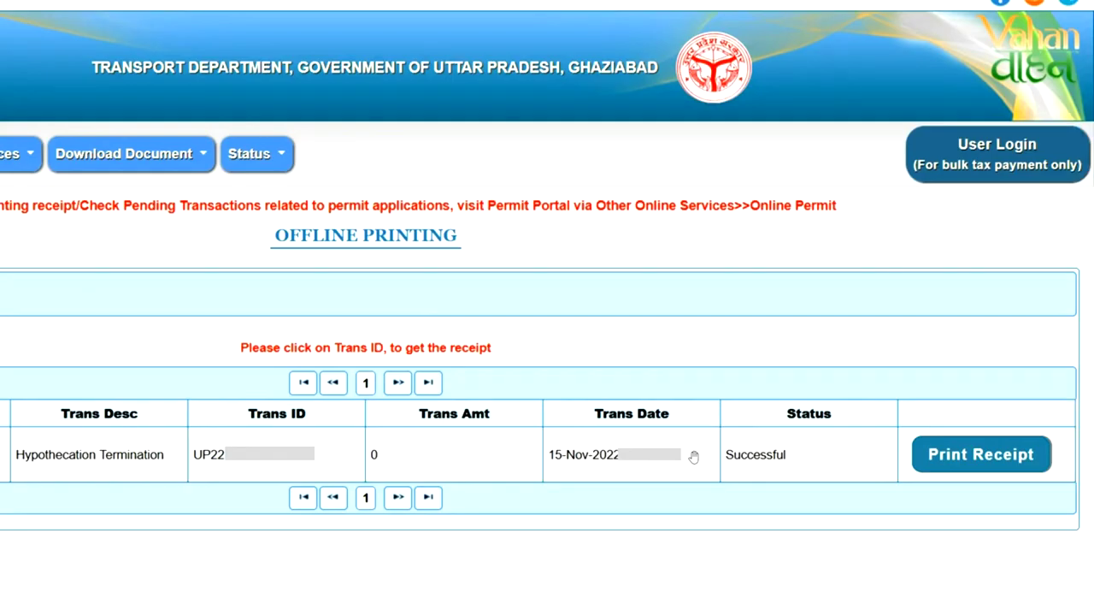
pyautogui.click(945, 456)
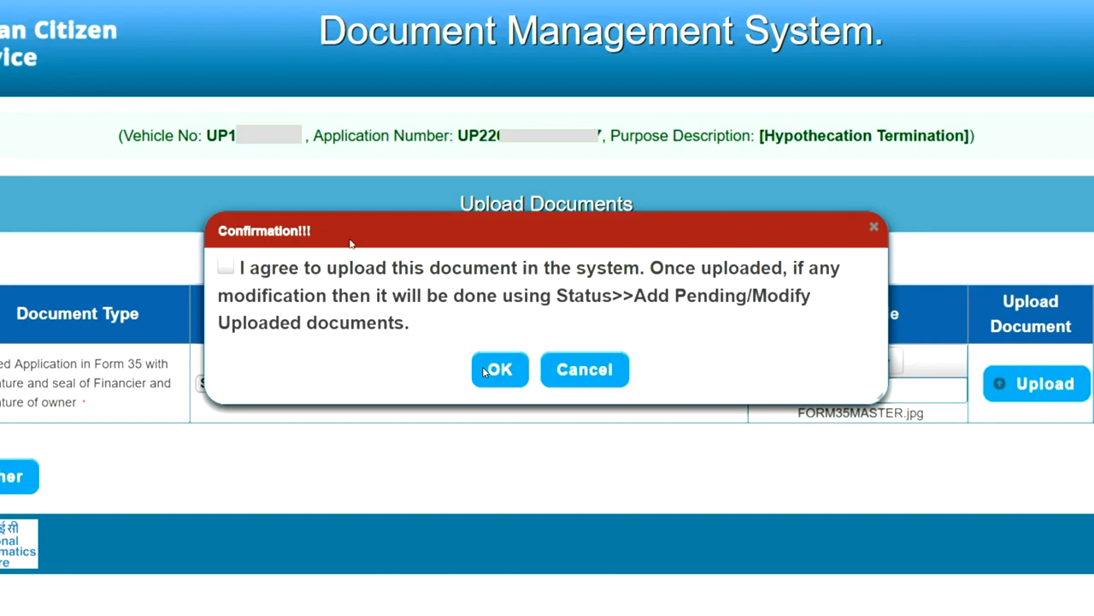
# Step: Agree to upload FORM35MASTER.jpg as the signed Form 35 document and make the final submission of the Hypothecation Termination application
pyautogui.click(225, 268)
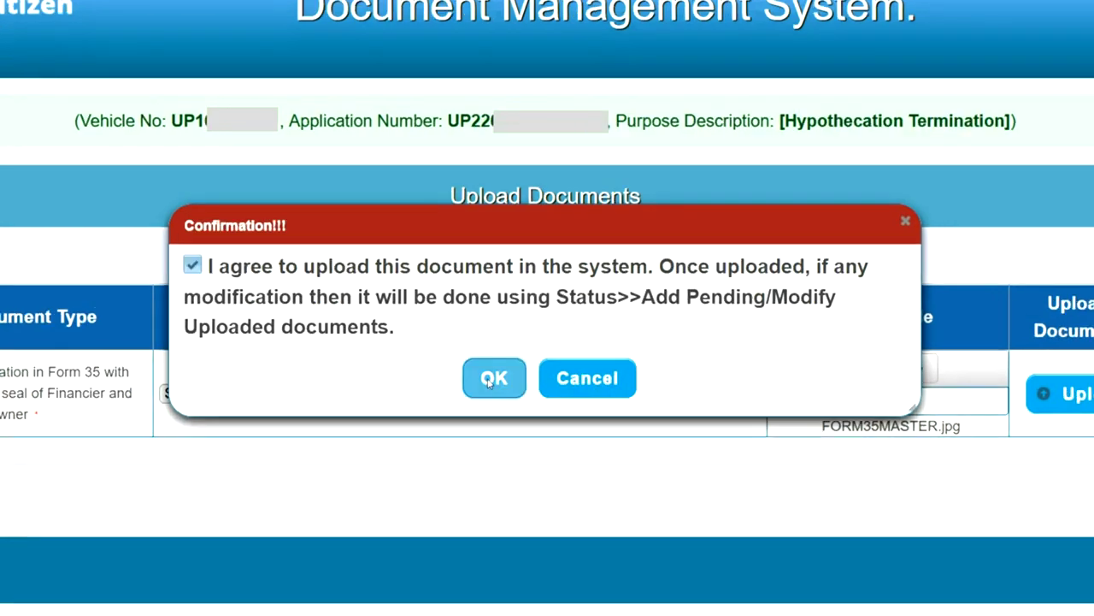
pyautogui.click(490, 380)
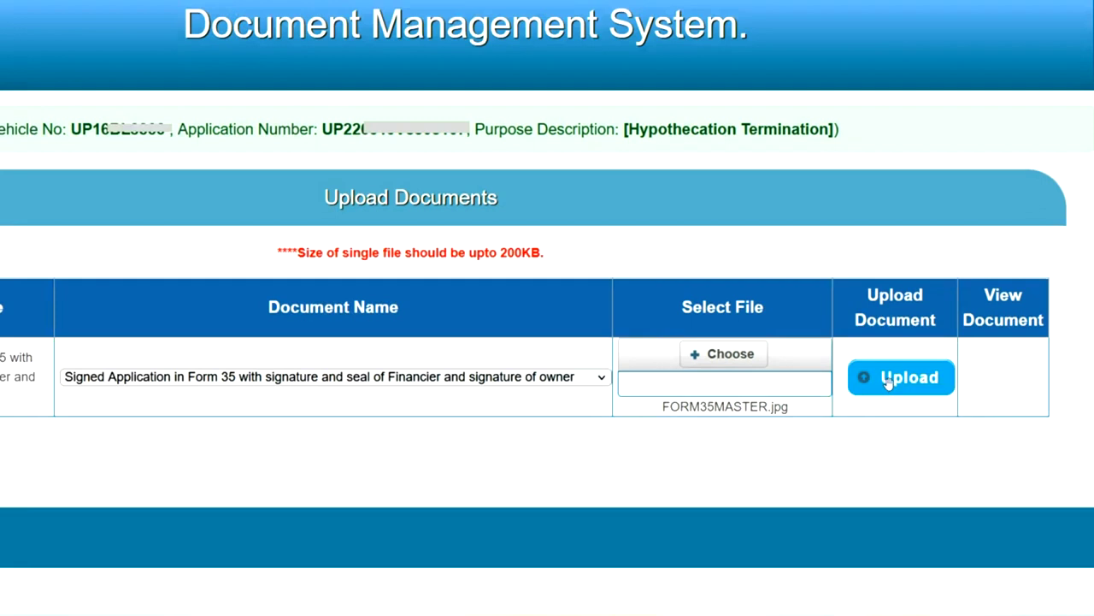
pyautogui.click(888, 382)
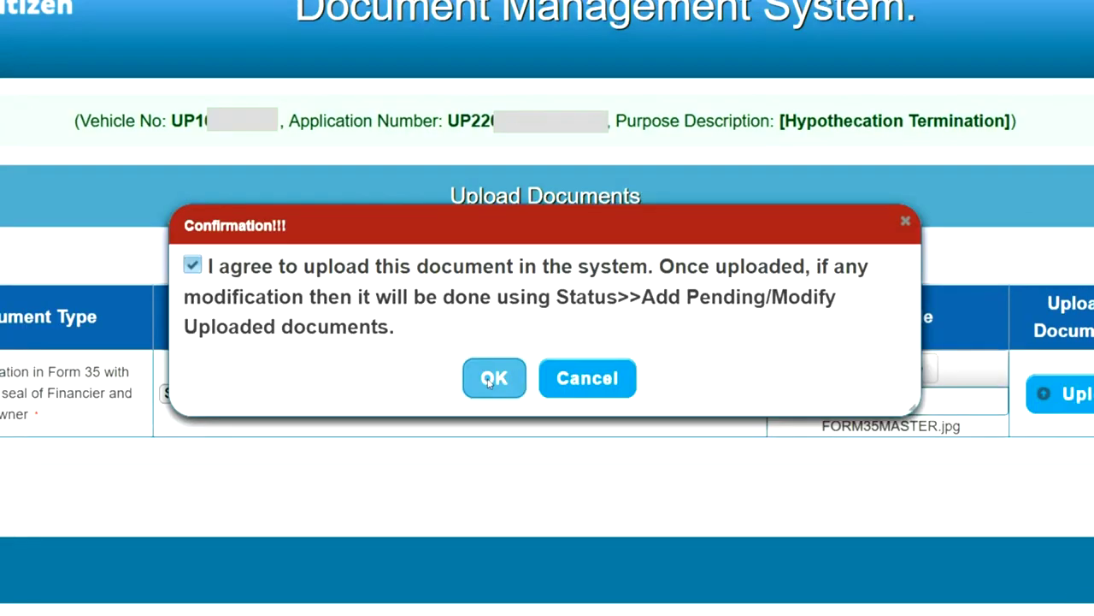
pyautogui.click(492, 379)
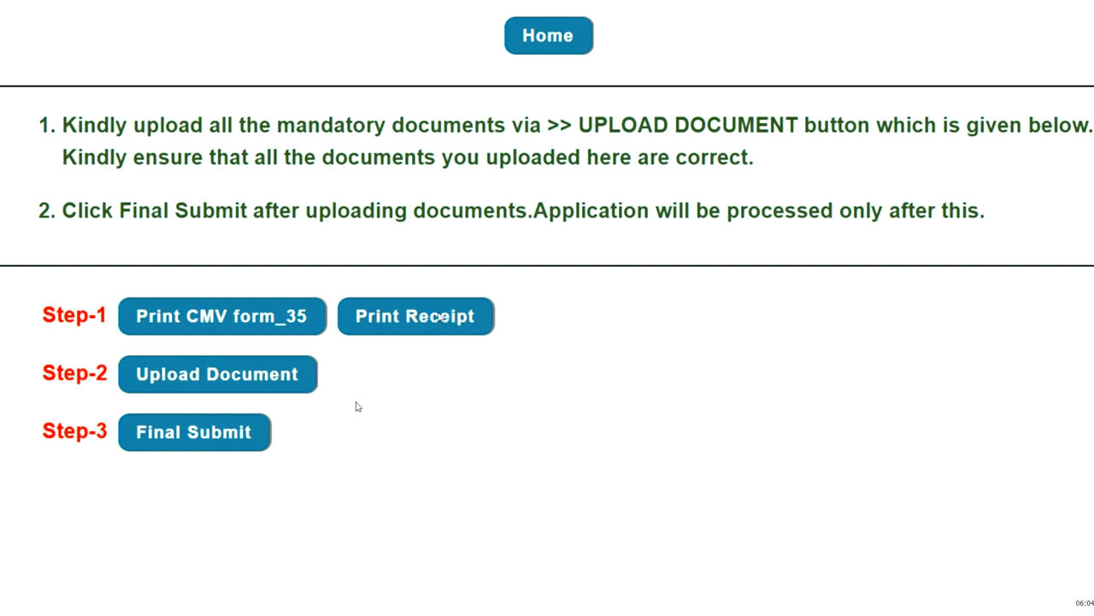
pyautogui.click(219, 446)
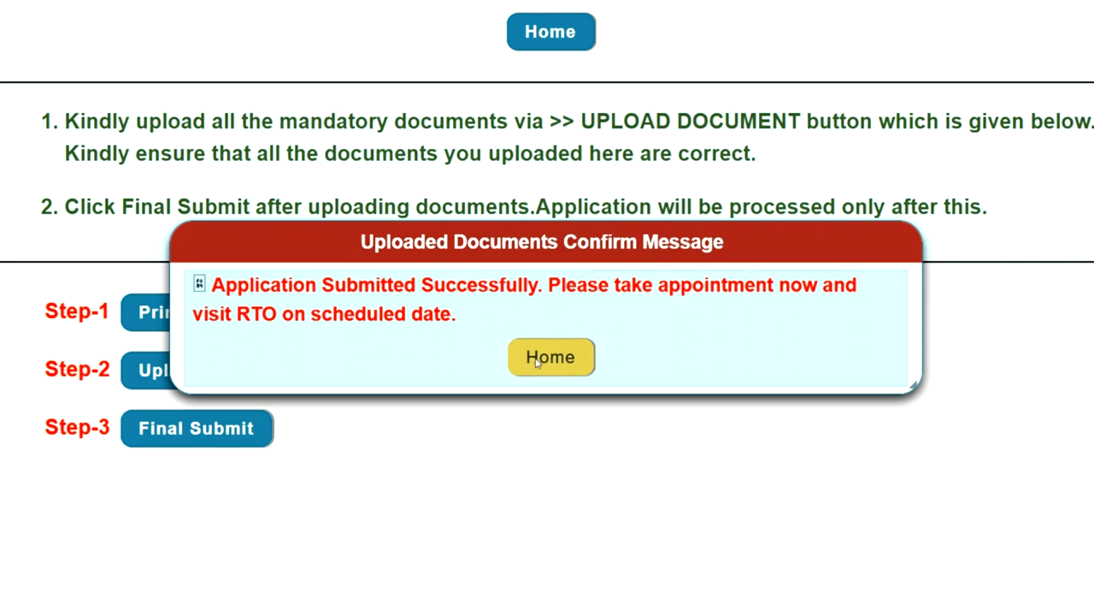
pyautogui.click(551, 357)
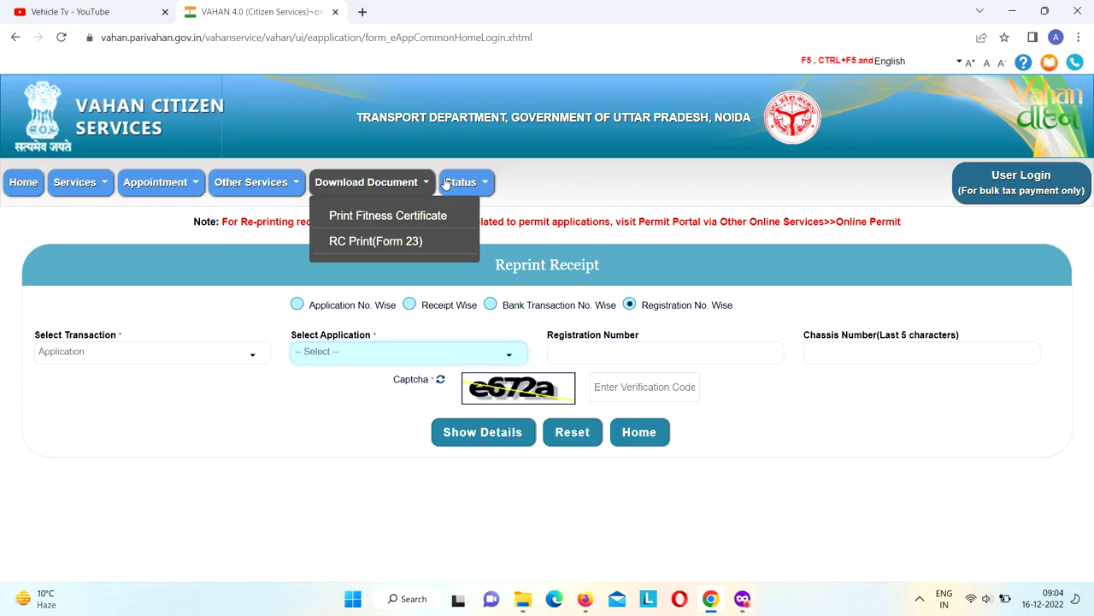
# Step: Open the Upload Pending Documents form for adding missing documents to an application
pyautogui.moveTo(466, 186)
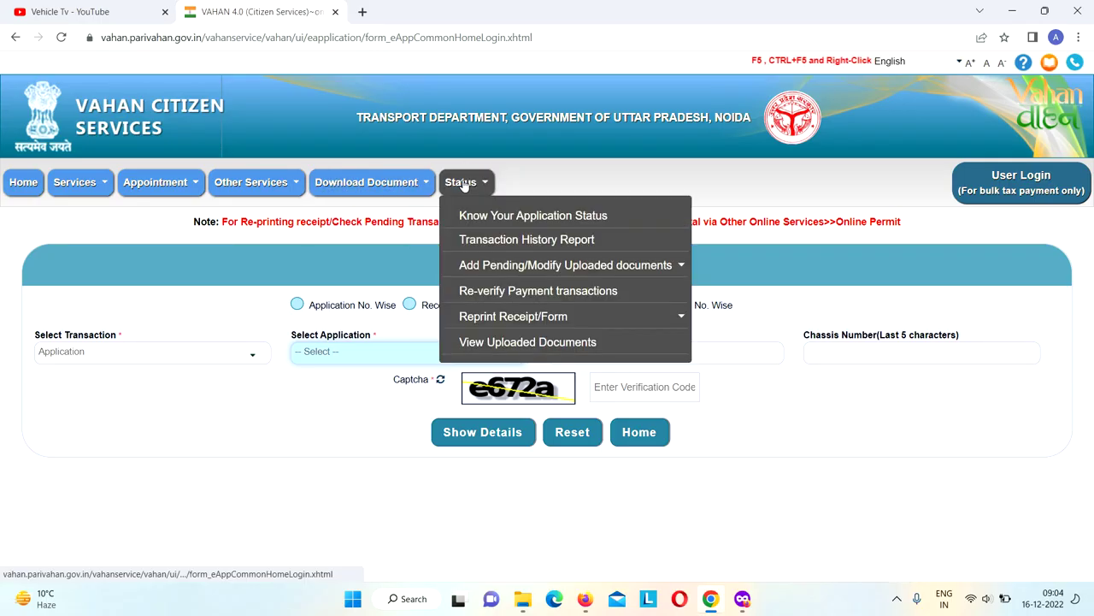
pyautogui.moveTo(524, 318)
pyautogui.moveTo(652, 263)
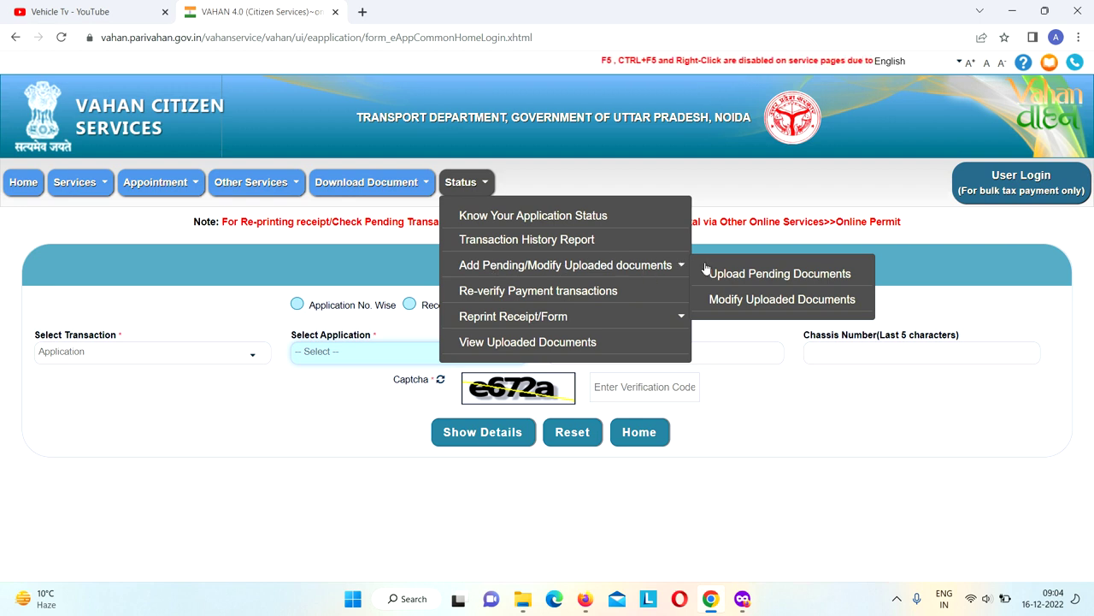
pyautogui.click(749, 276)
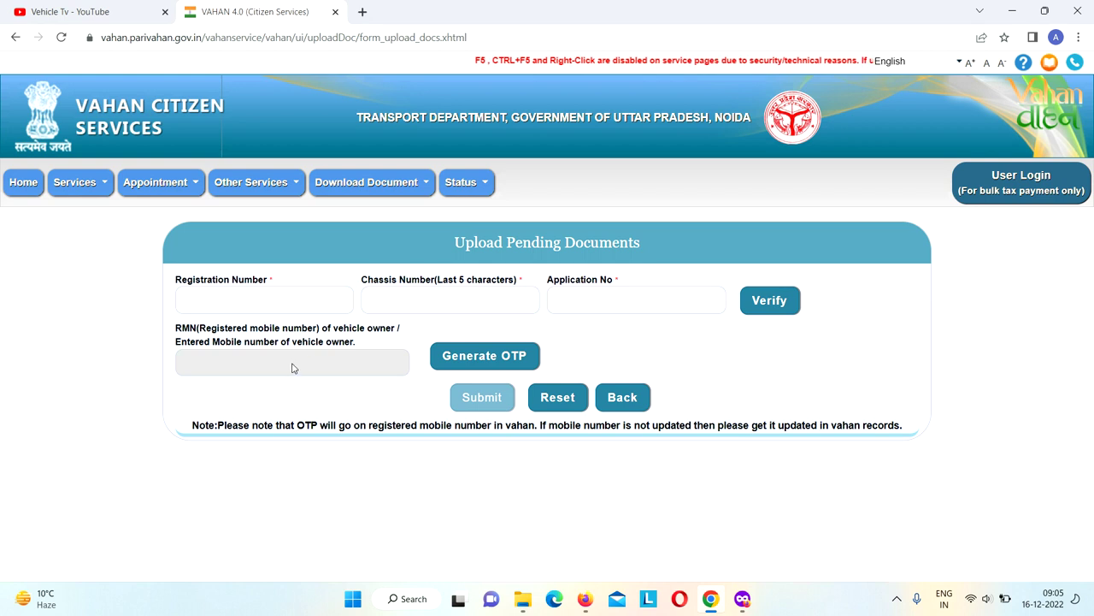
pyautogui.click(461, 362)
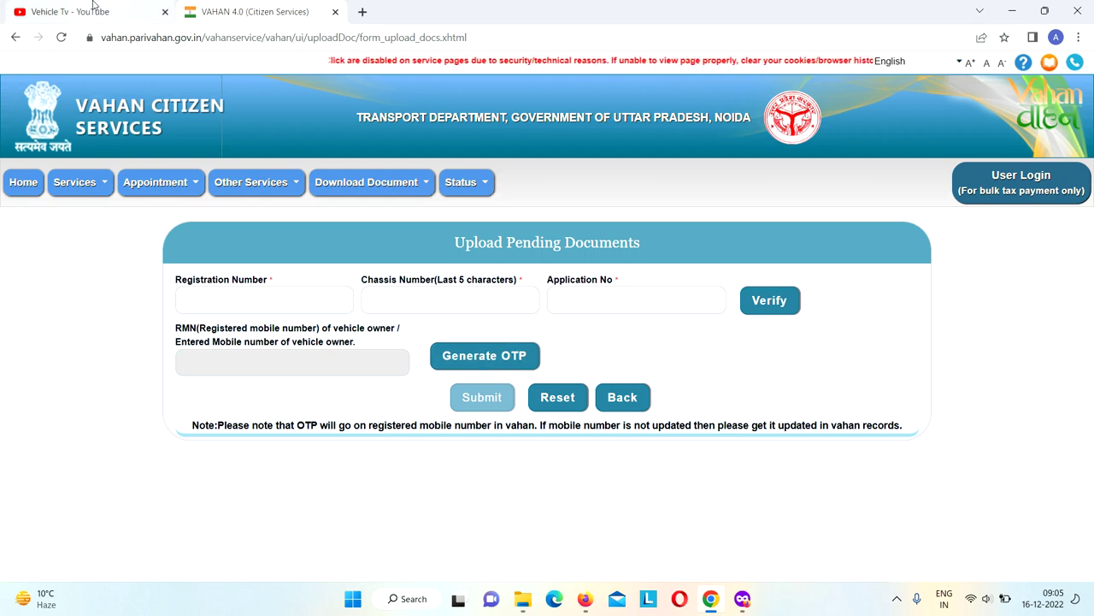
# Step: Switch to the Vehicle Tv channel on YouTube and highlight the social media follow links in its About description
pyautogui.click(94, 7)
pyautogui.moveTo(1088, 198); pyautogui.dragTo(1089, 98)
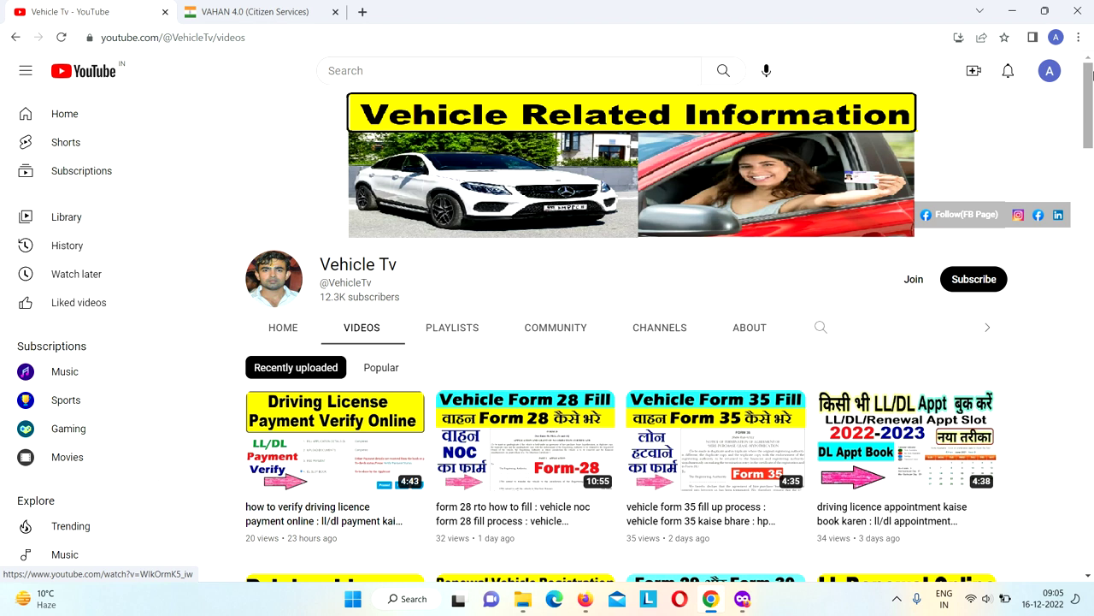
pyautogui.click(751, 330)
pyautogui.scroll(-3, 909, 338)
pyautogui.moveTo(551, 427); pyautogui.dragTo(247, 382)
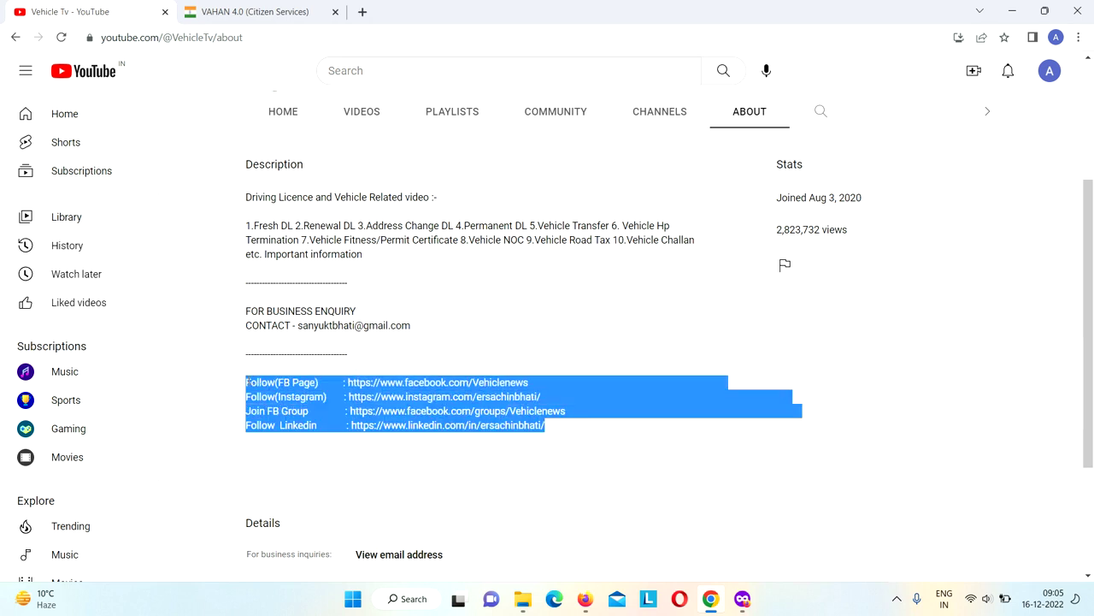
pyautogui.click(1074, 409)
# Step: Return to the channel's video list and search within the channel for "vehicle"
pyautogui.moveTo(1087, 353); pyautogui.dragTo(1087, 244)
pyautogui.click(357, 335)
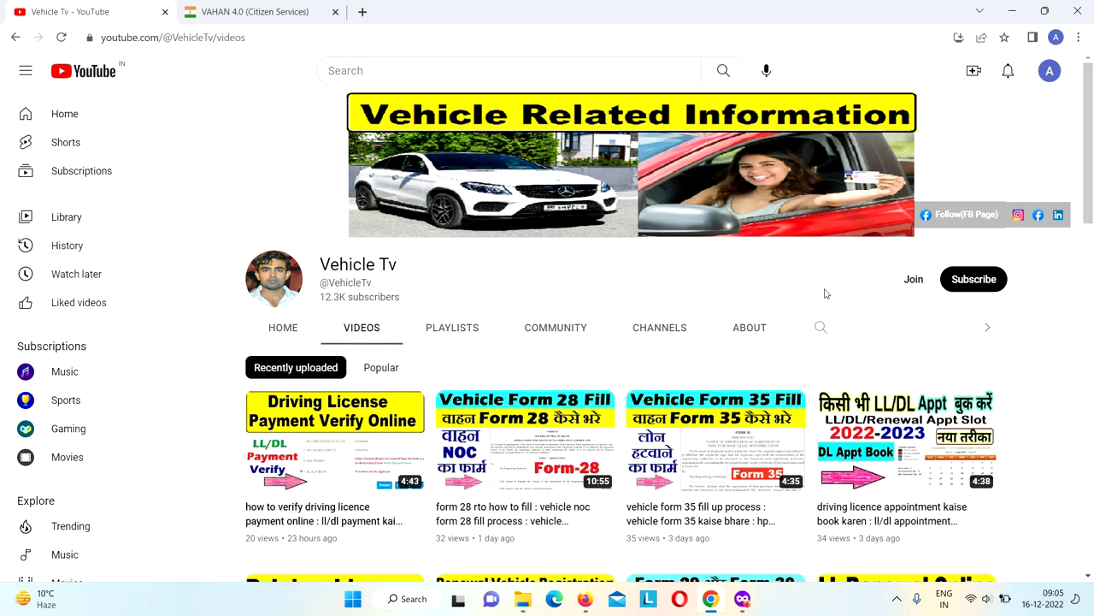
pyautogui.click(821, 328)
pyautogui.write('vehicle')
pyautogui.press('Return')
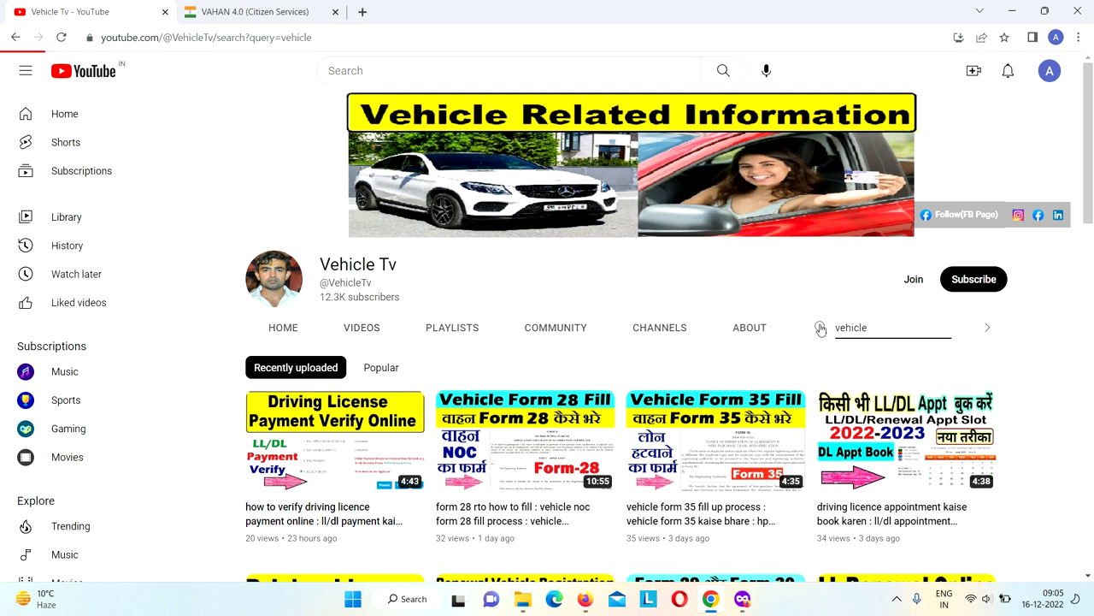
pyautogui.moveTo(1092, 132); pyautogui.dragTo(1092, 83)
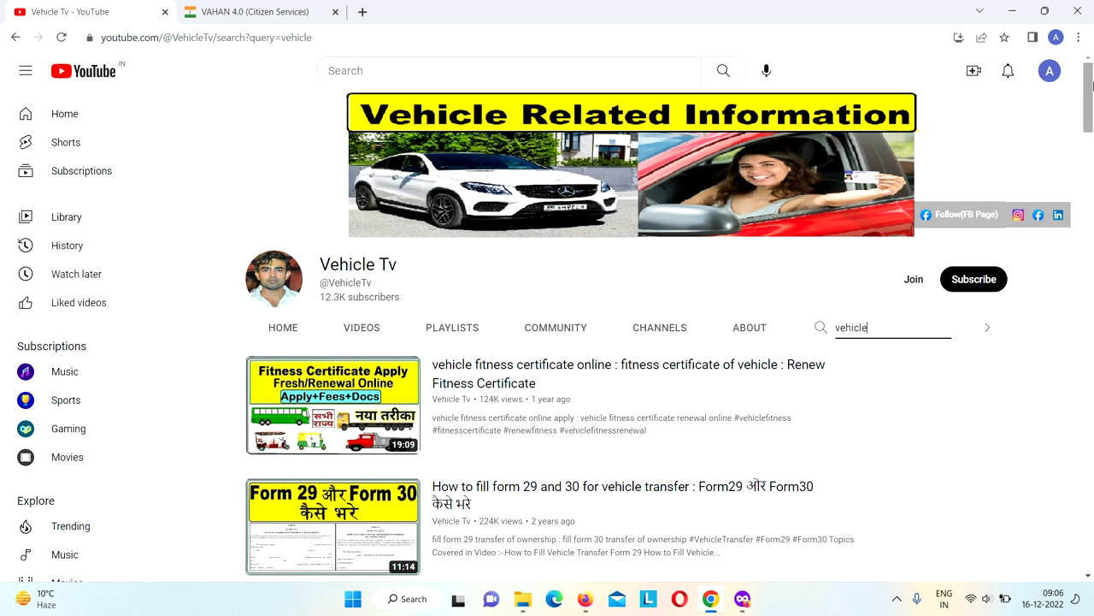
# Step: View the channel's created playlists and go back to its list of videos
pyautogui.click(453, 327)
pyautogui.moveTo(1092, 189); pyautogui.dragTo(1092, 214)
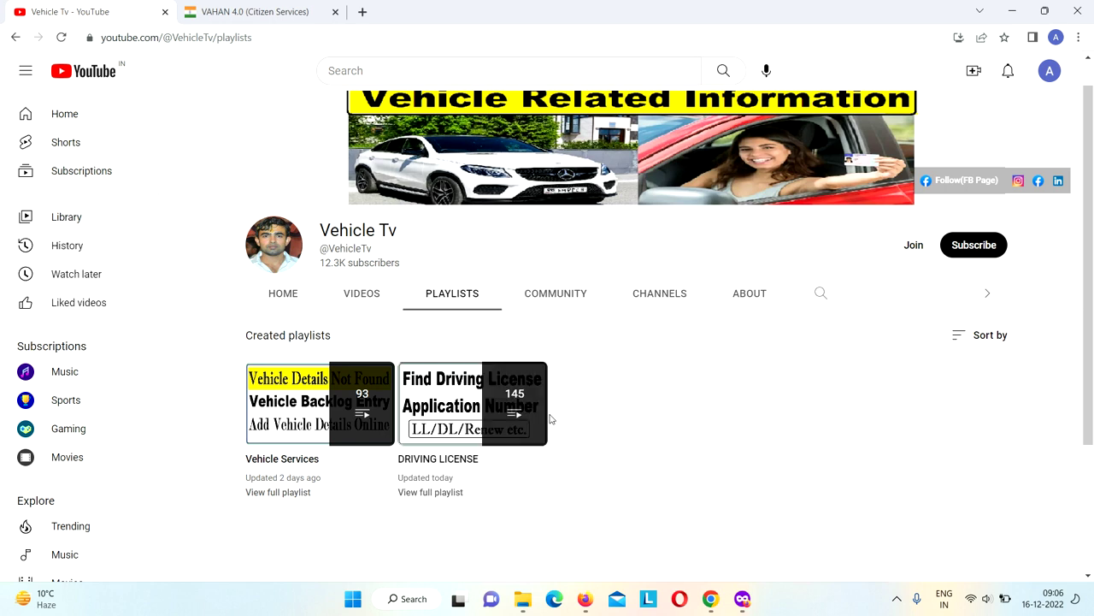
pyautogui.click(379, 297)
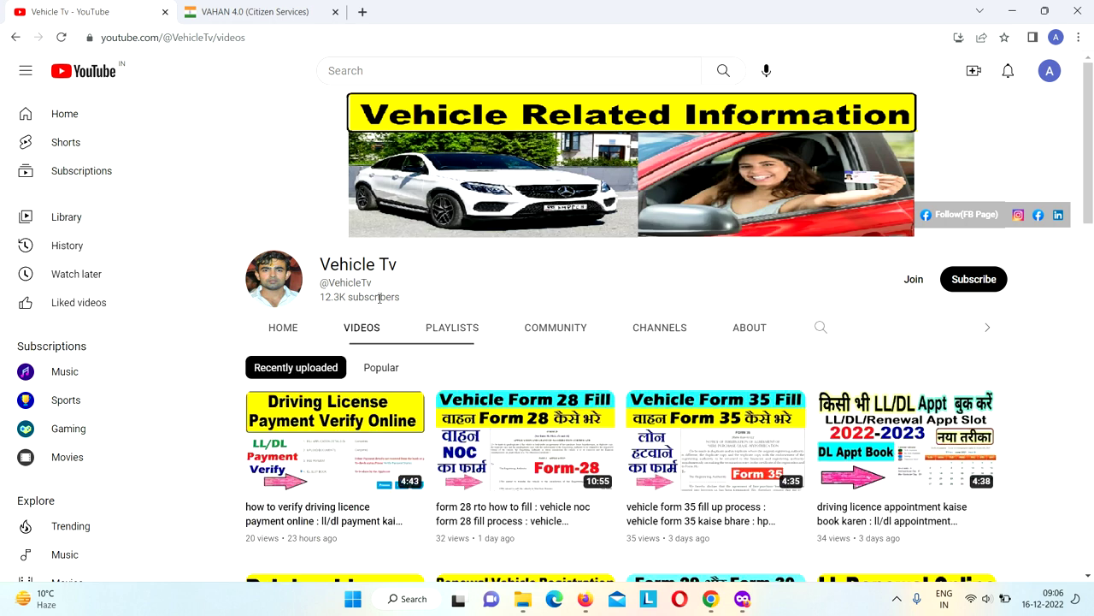